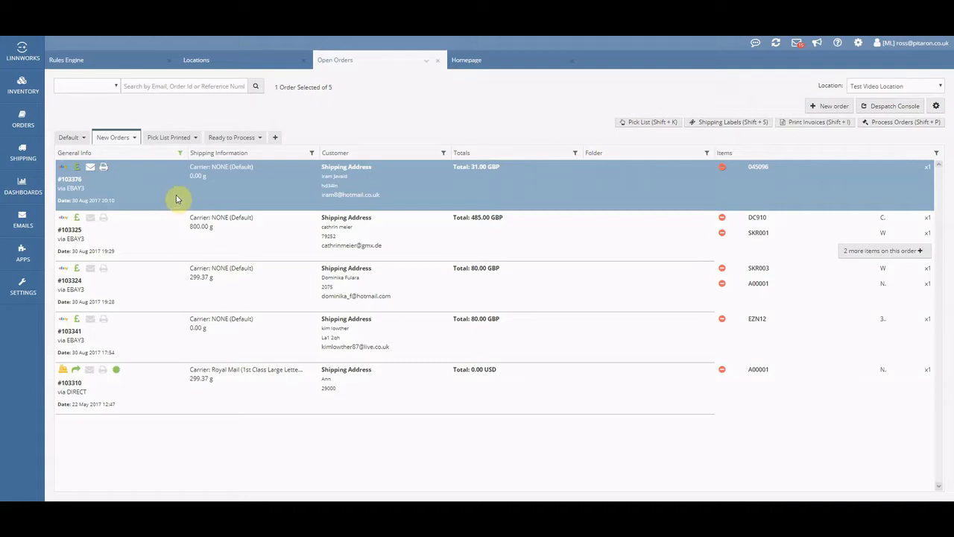
- Add a new order folder named Preorders in the Folder Manager and save it
{"action": "right_click", "coordinate": [177, 199]}
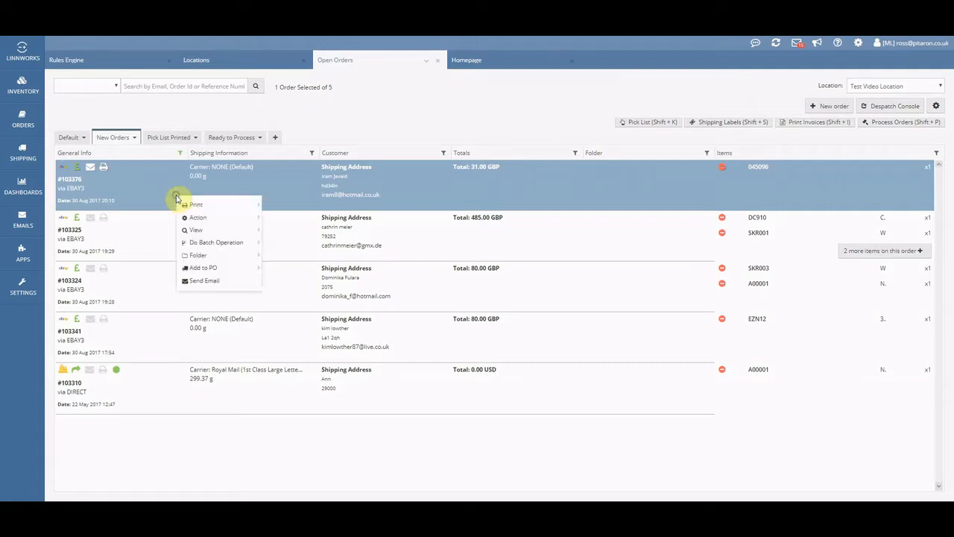
{"action": "mouse_move", "coordinate": [224, 257]}
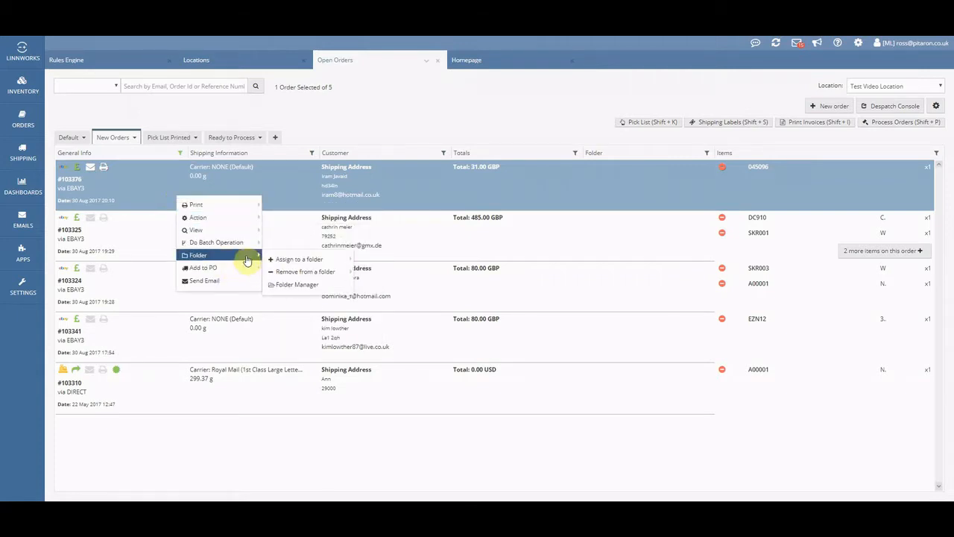
{"action": "left_click", "coordinate": [310, 286]}
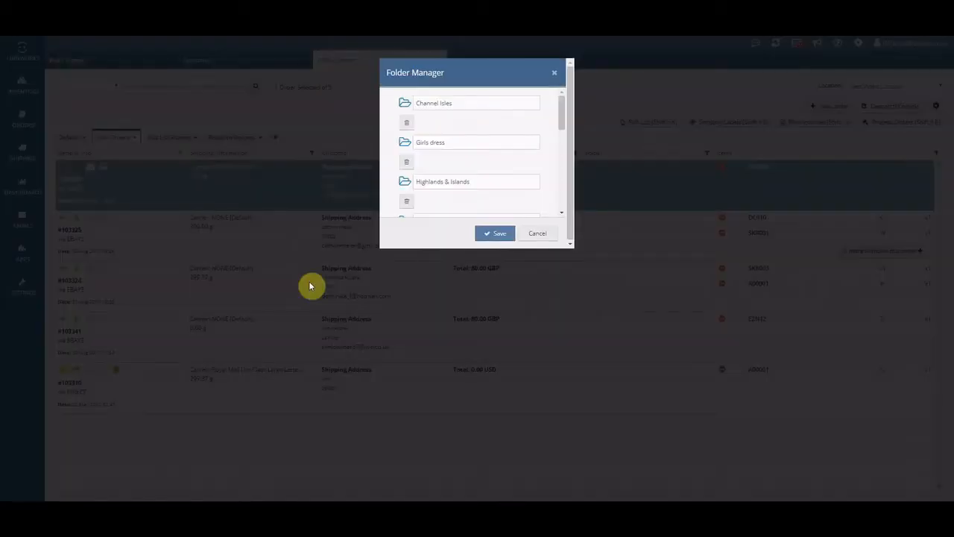
{"action": "scroll", "coordinate": [531, 137], "scroll_direction": "down", "scroll_amount": 3}
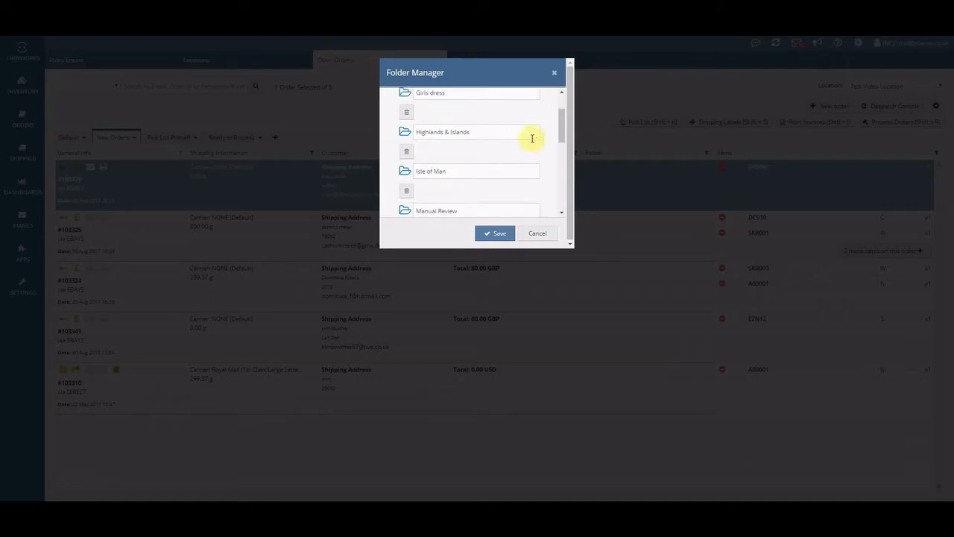
{"action": "scroll", "coordinate": [537, 143], "scroll_direction": "down", "scroll_amount": 5}
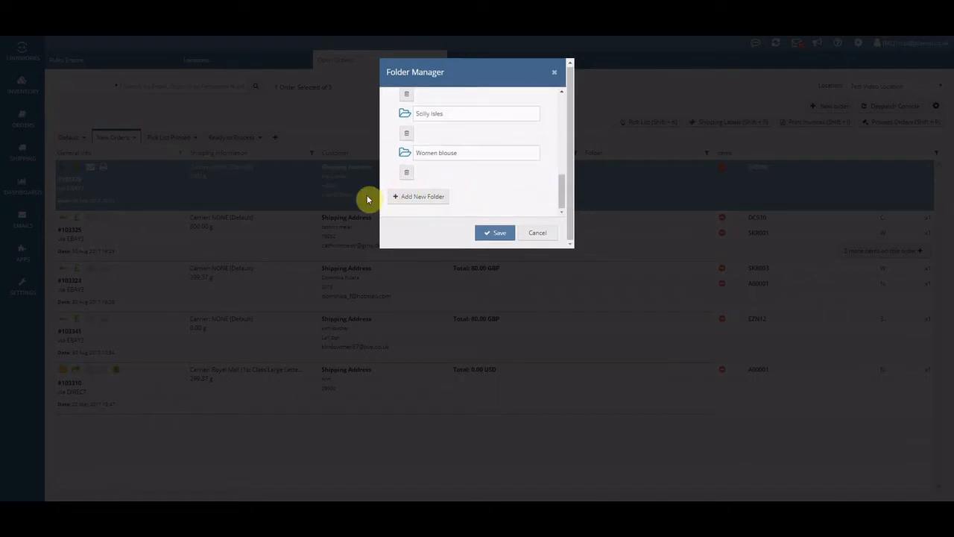
{"action": "left_click", "coordinate": [409, 201]}
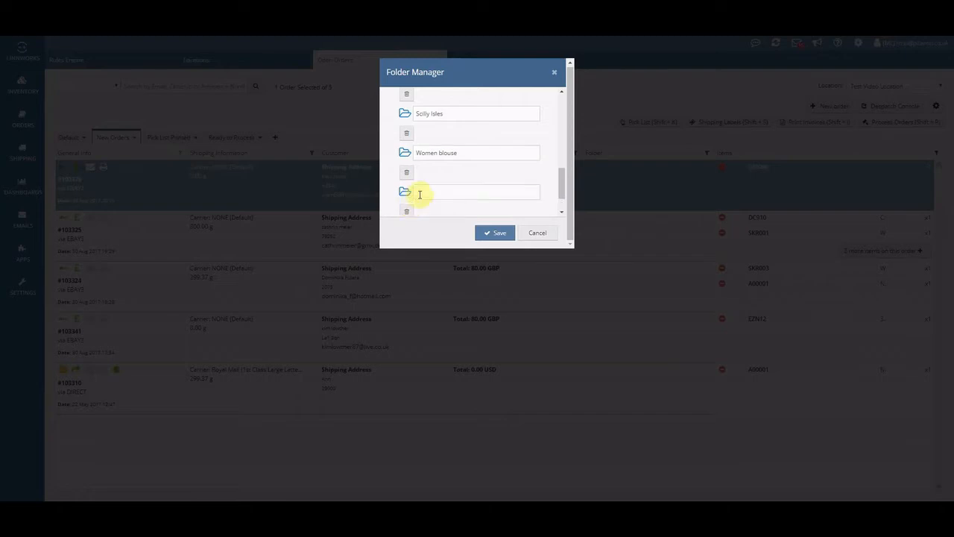
{"action": "left_click", "coordinate": [426, 193]}
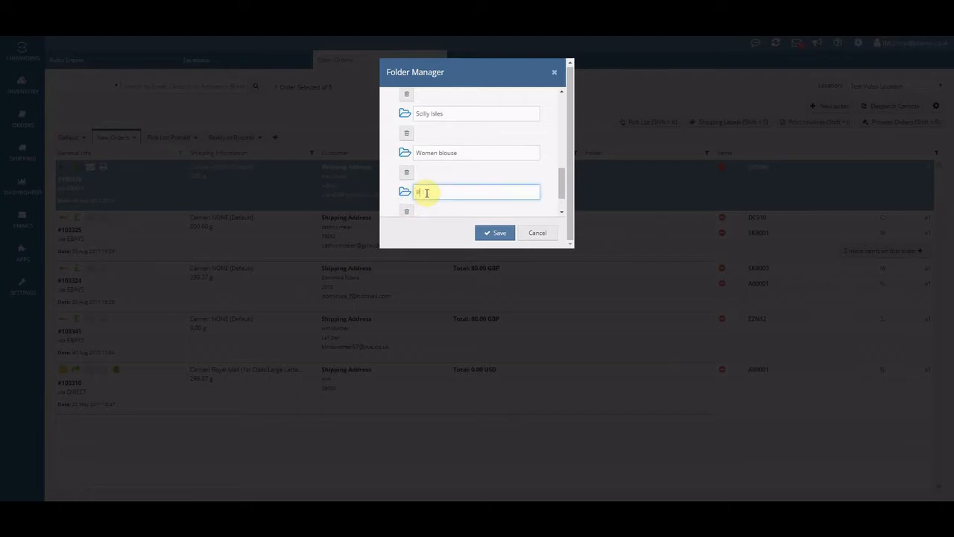
{"action": "type", "text": "Preorders"}
{"action": "left_click", "coordinate": [493, 234]}
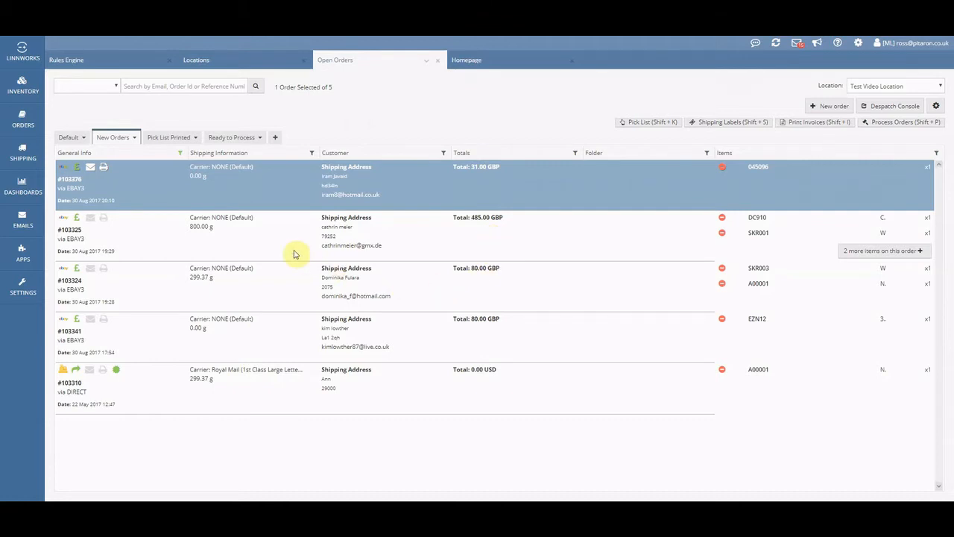
- Open the Preorder Test rule in the Rules Engine for editing and review its Is Preorder? condition, saving it as is
{"action": "left_click", "coordinate": [102, 64]}
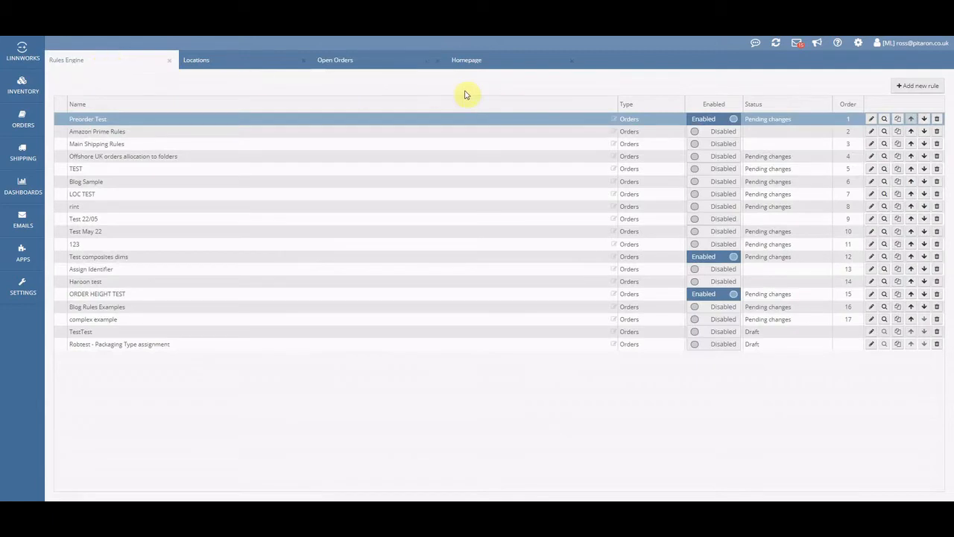
{"action": "left_click", "coordinate": [871, 121]}
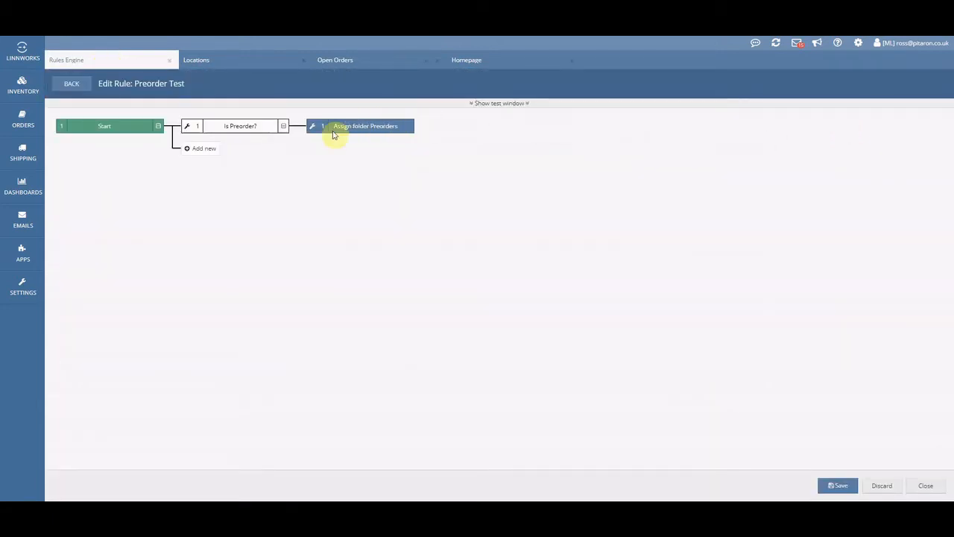
{"action": "mouse_move", "coordinate": [188, 128]}
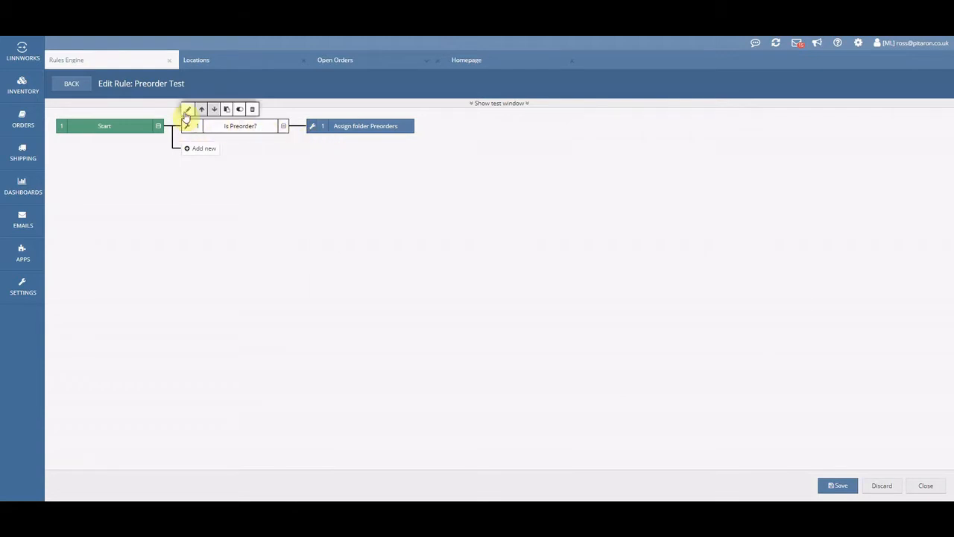
{"action": "left_click", "coordinate": [186, 110]}
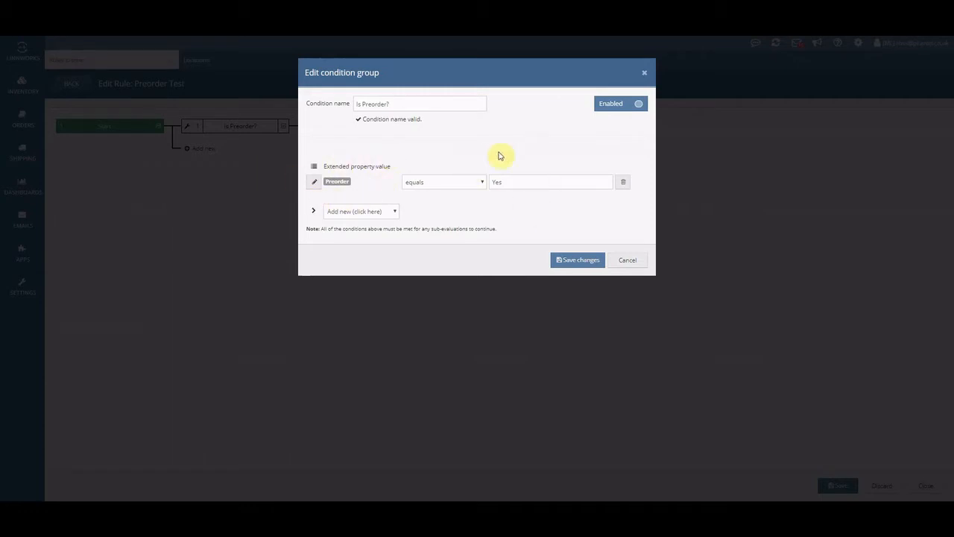
{"action": "left_click", "coordinate": [583, 260]}
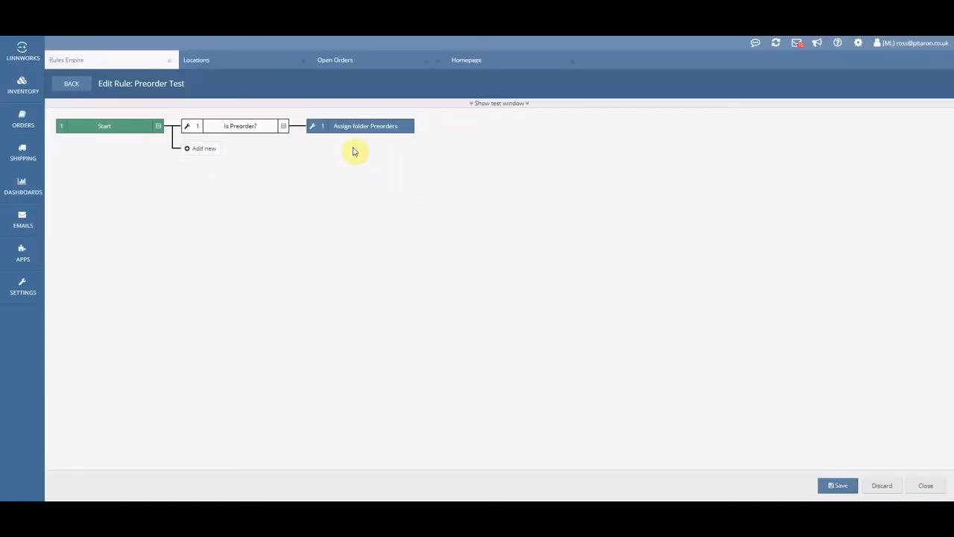
- Set the value of the Assign folder Preorders action to the Preorders folder and save the rule
{"action": "left_click", "coordinate": [312, 114]}
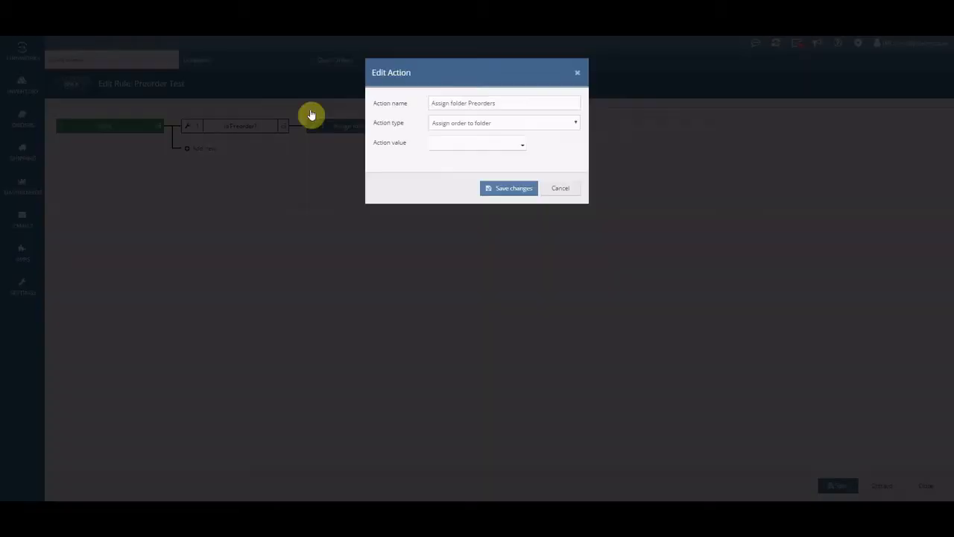
{"action": "left_click", "coordinate": [456, 144]}
{"action": "scroll", "coordinate": [496, 199], "scroll_direction": "down", "scroll_amount": 1}
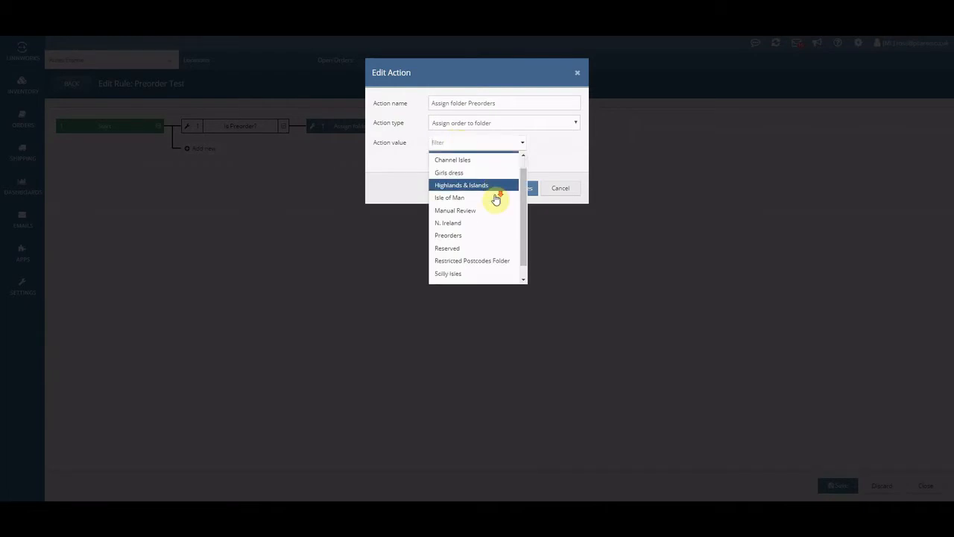
{"action": "scroll", "coordinate": [495, 199], "scroll_direction": "down", "scroll_amount": 1}
{"action": "left_click", "coordinate": [470, 223]}
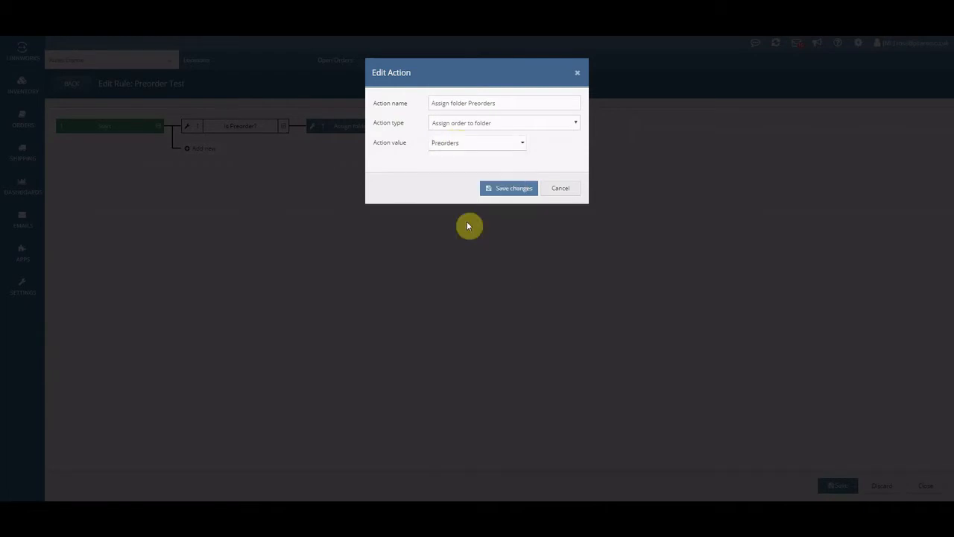
{"action": "left_click", "coordinate": [491, 190]}
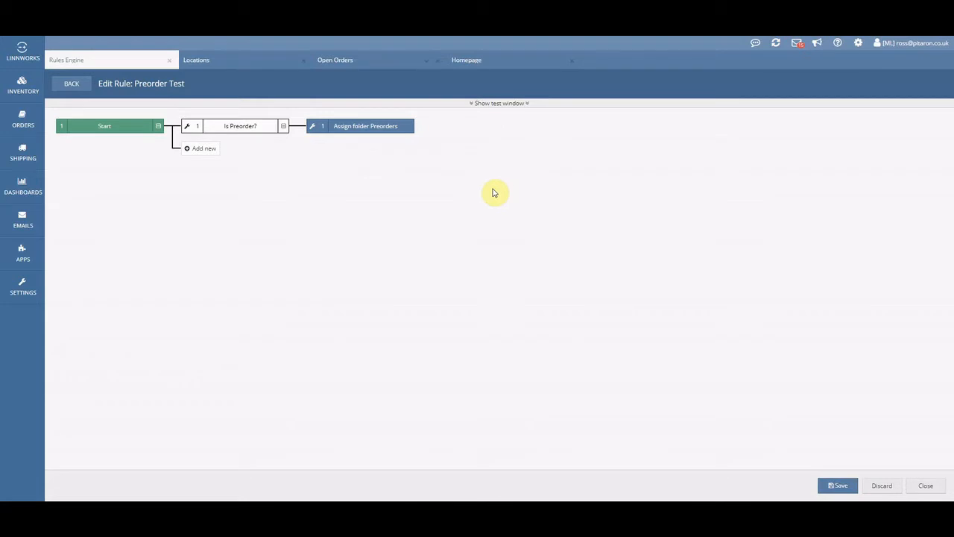
{"action": "left_click", "coordinate": [838, 485]}
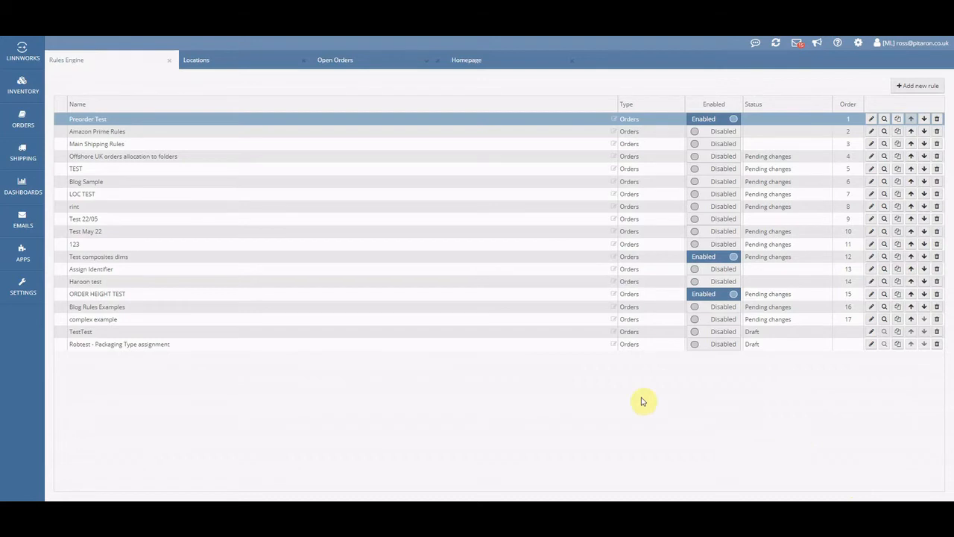
- Search My Inventory for SKU 045096
{"action": "left_click", "coordinate": [32, 94]}
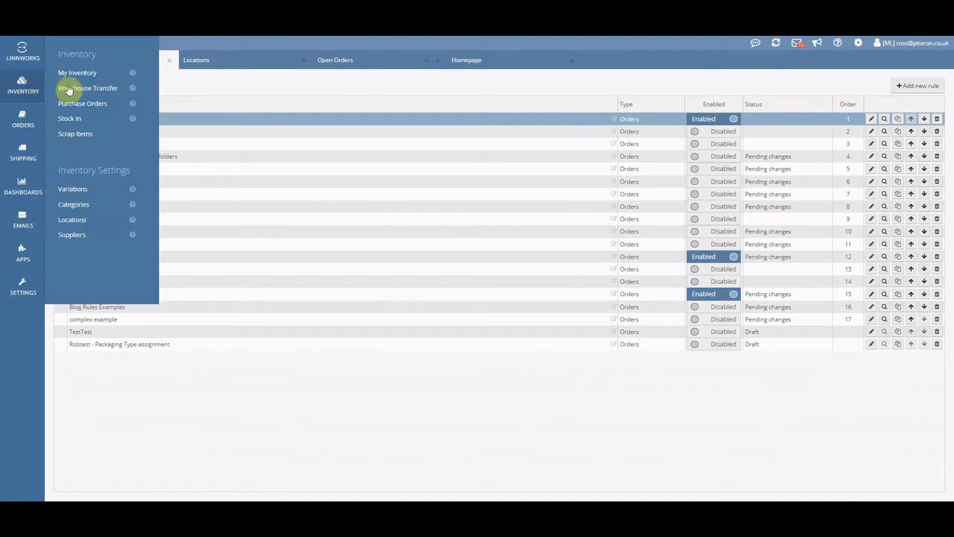
{"action": "left_click", "coordinate": [82, 72]}
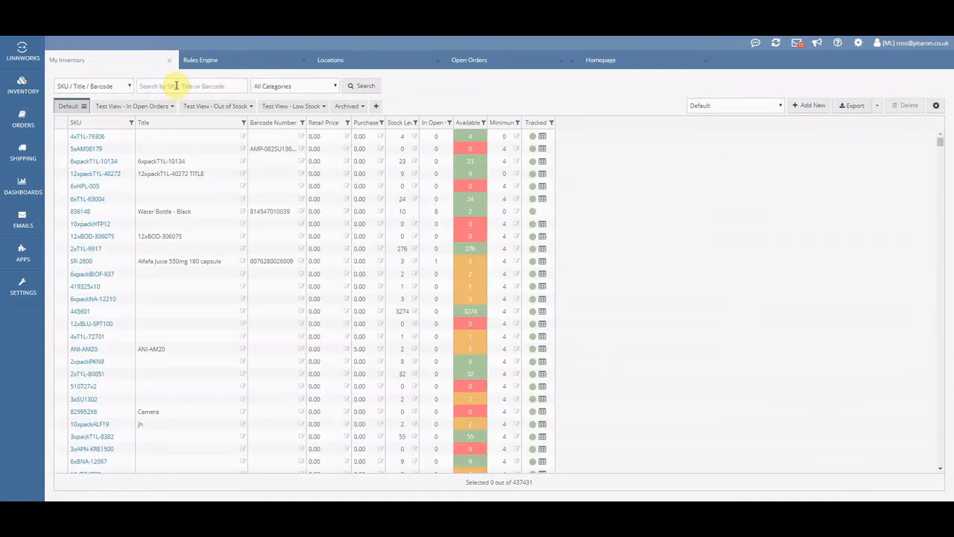
{"action": "left_click", "coordinate": [176, 86]}
{"action": "type", "text": "045096"}
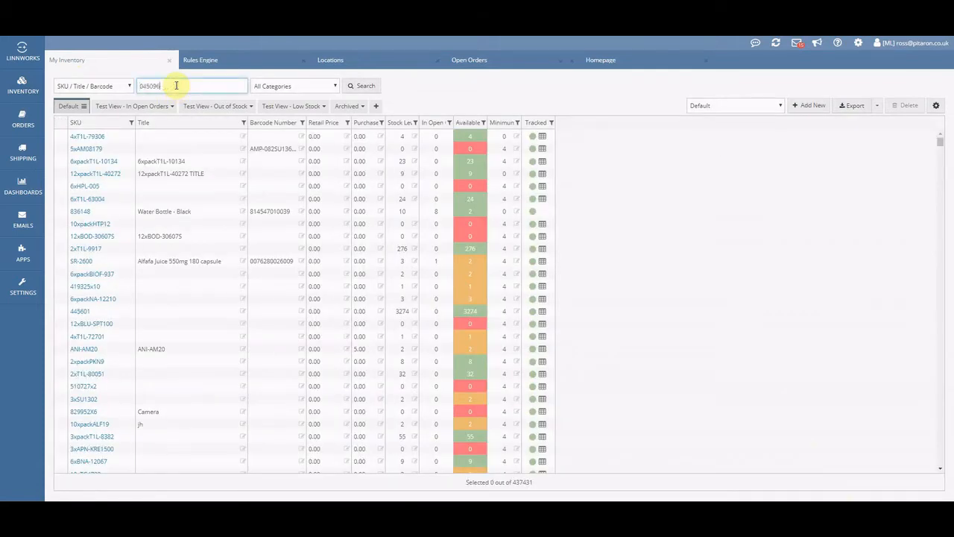
{"action": "key", "text": "Return"}
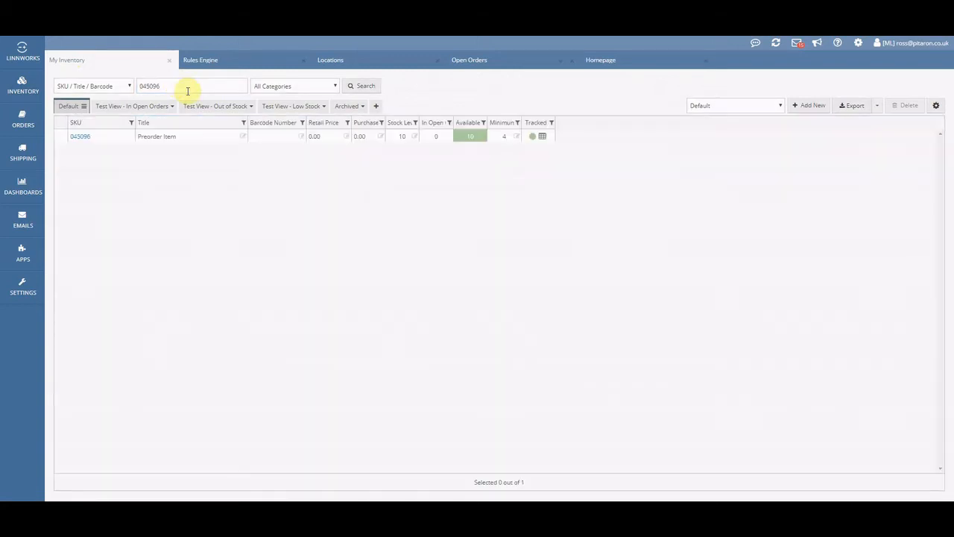
- Check the Preorder extended property in the product details of item 045096 and save the item
{"action": "left_click", "coordinate": [84, 137]}
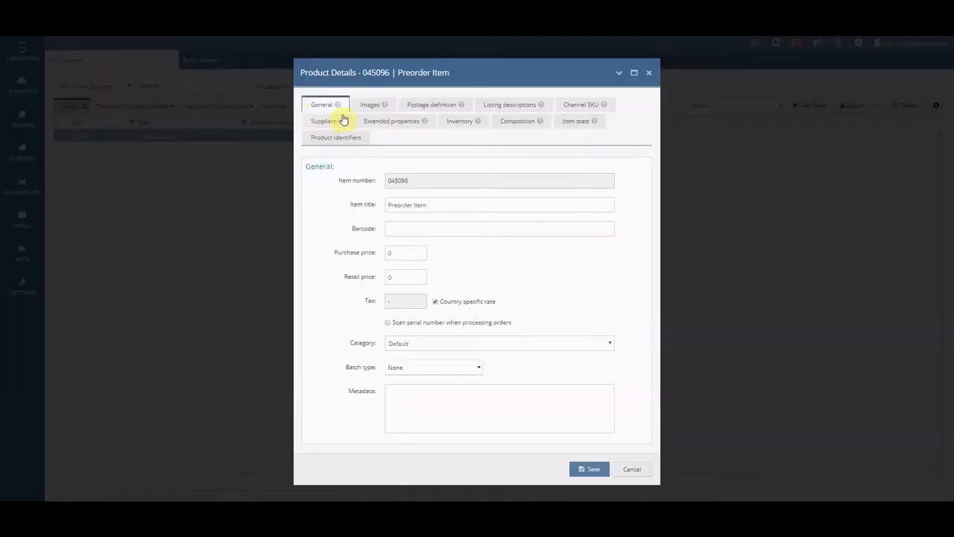
{"action": "left_click", "coordinate": [390, 123]}
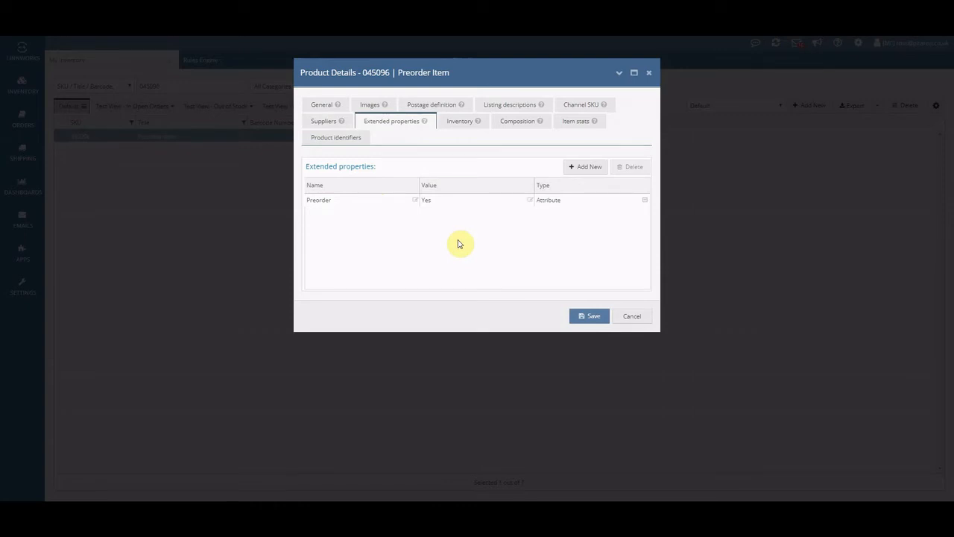
{"action": "left_click", "coordinate": [355, 202]}
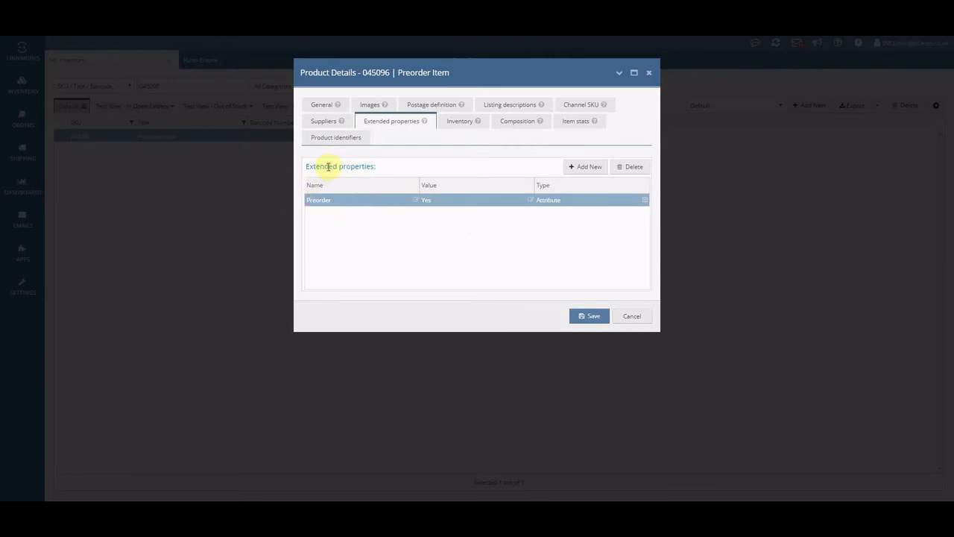
{"action": "left_click", "coordinate": [593, 317]}
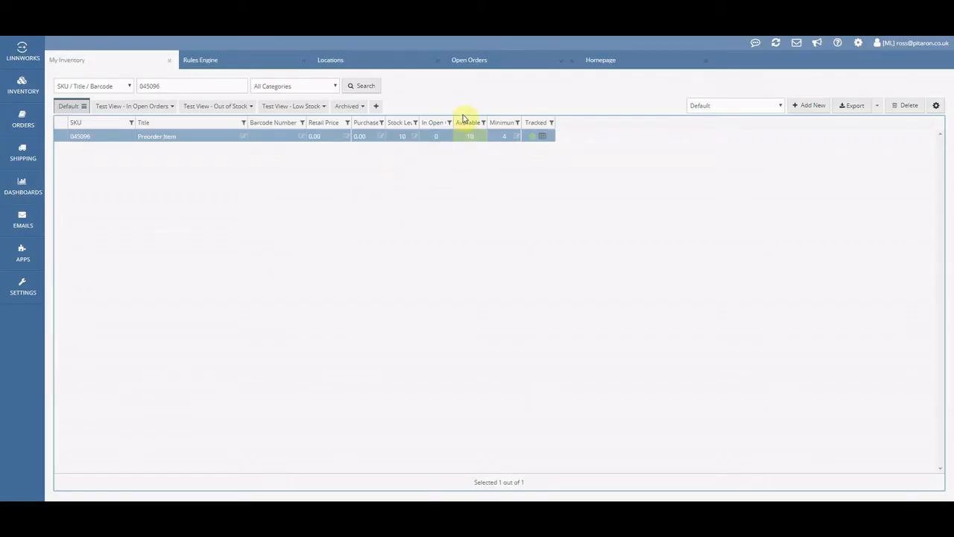
- Create a new Open Orders view named Preorder Folder
{"action": "left_click", "coordinate": [498, 64]}
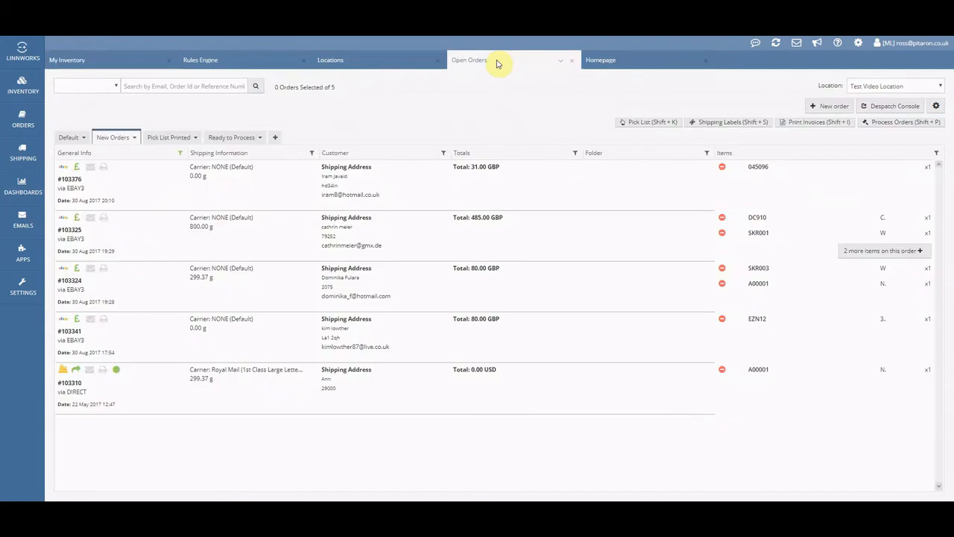
{"action": "left_click", "coordinate": [275, 139]}
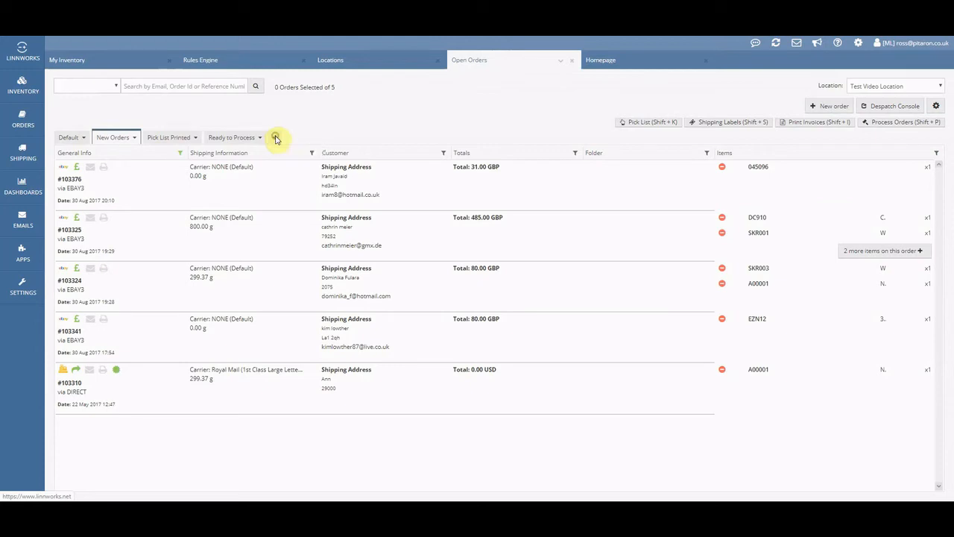
{"action": "type", "text": "P"}
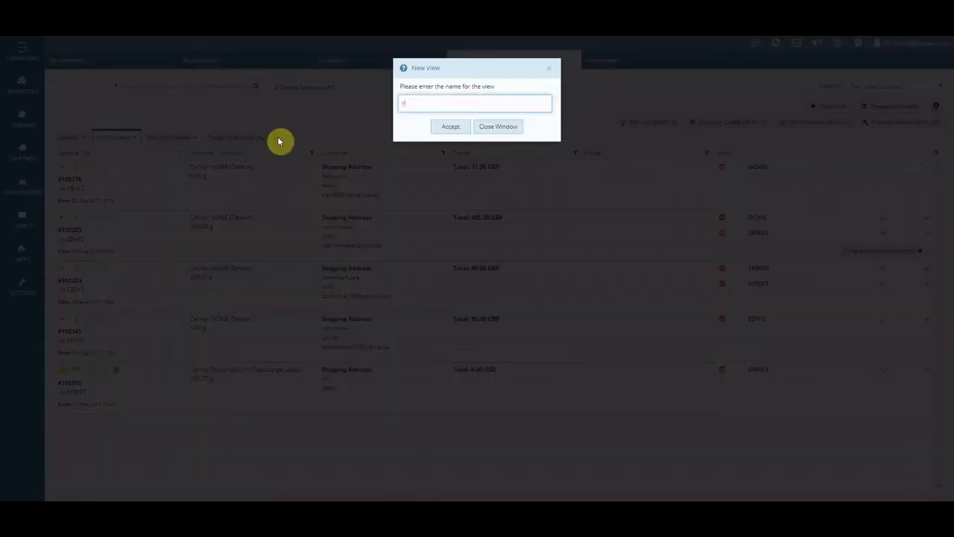
{"action": "type", "text": "reorder Folder"}
{"action": "left_click", "coordinate": [441, 126]}
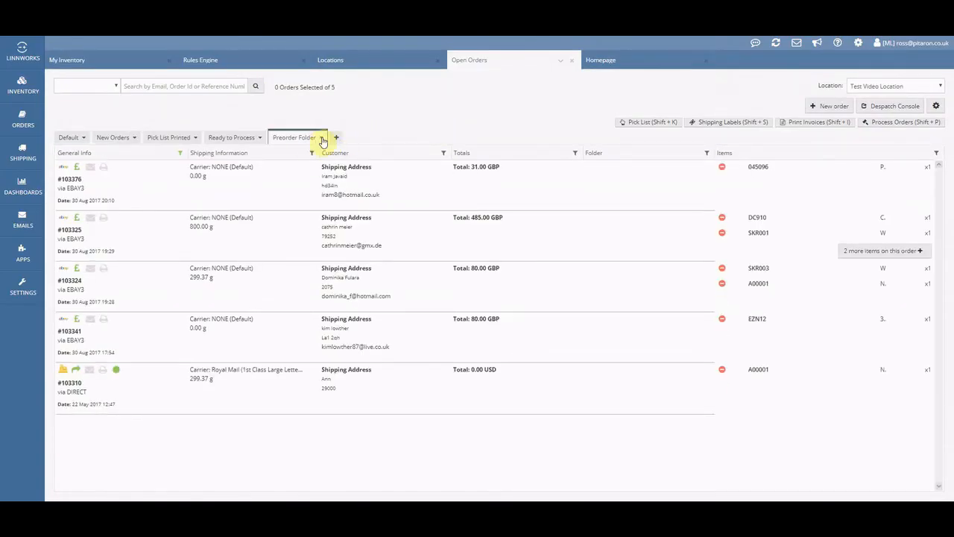
- Remove the Pick list printed, Label printed and Invoice printed filters from the Preorder Folder view's General Info column
{"action": "left_click", "coordinate": [322, 139]}
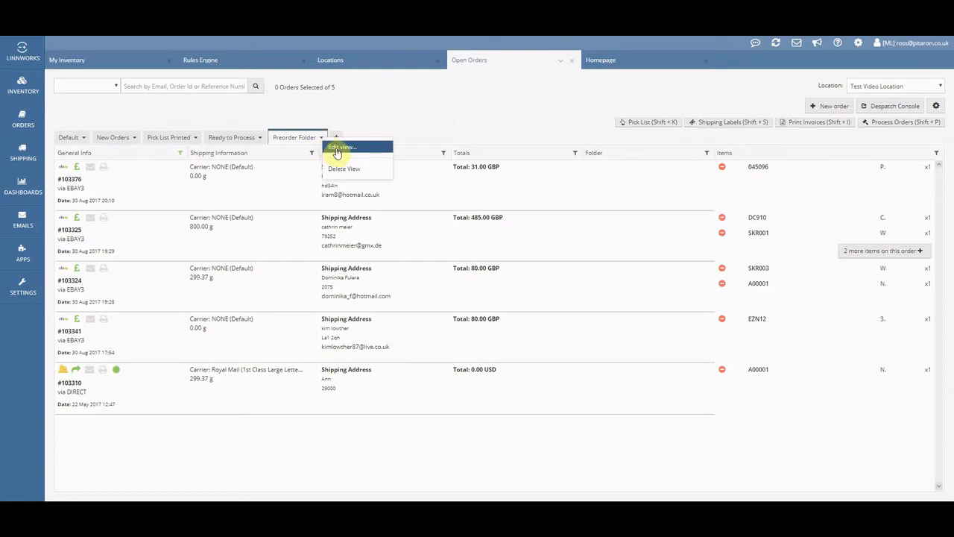
{"action": "left_click", "coordinate": [338, 147]}
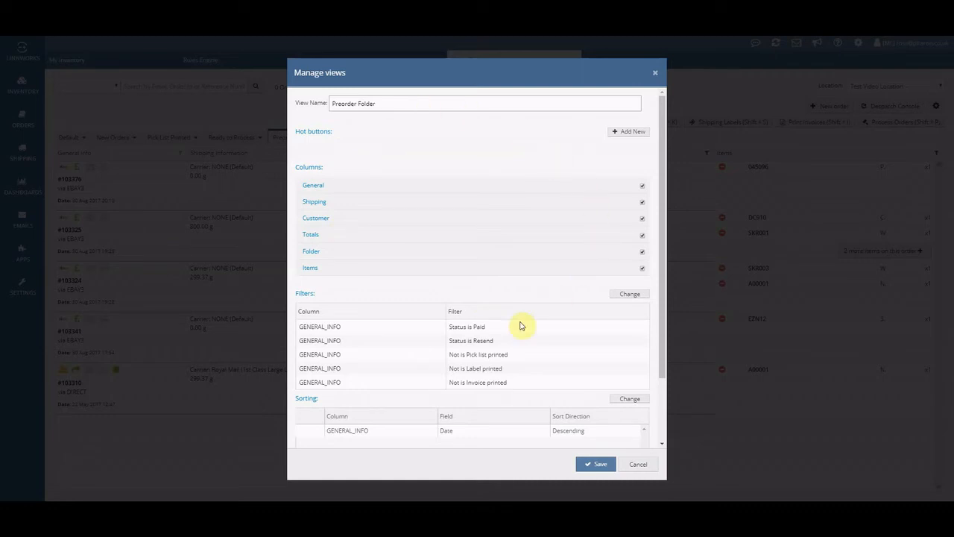
{"action": "left_click", "coordinate": [630, 294]}
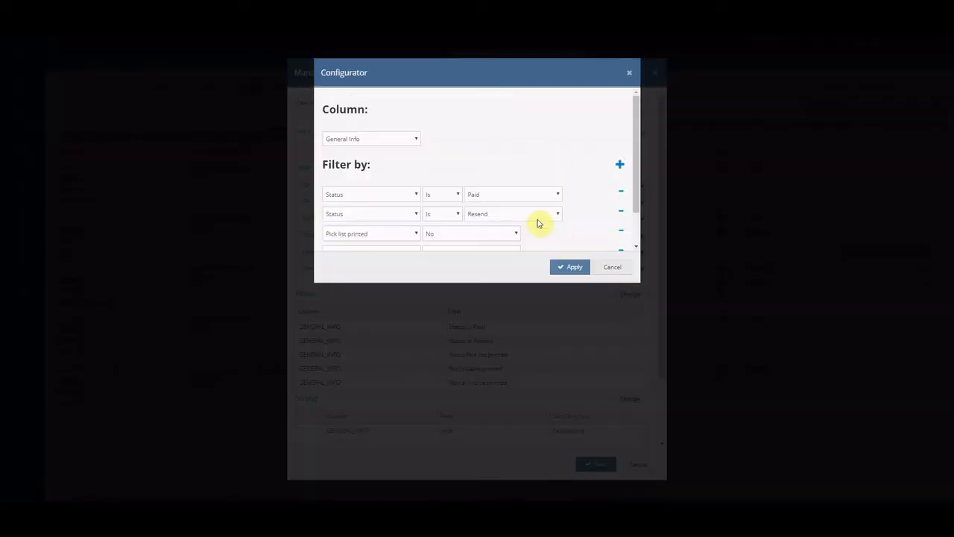
{"action": "scroll", "coordinate": [512, 199], "scroll_direction": "down", "scroll_amount": 1}
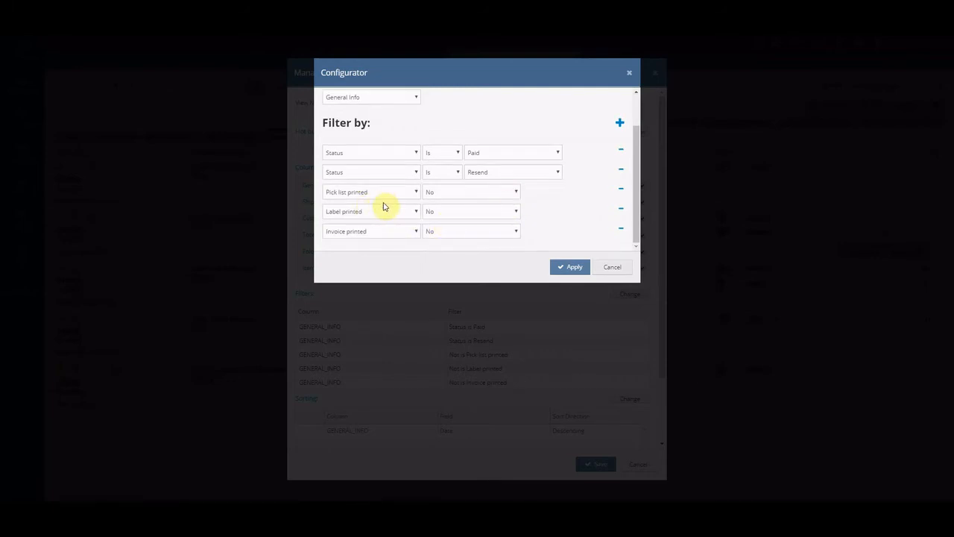
{"action": "left_click", "coordinate": [621, 228]}
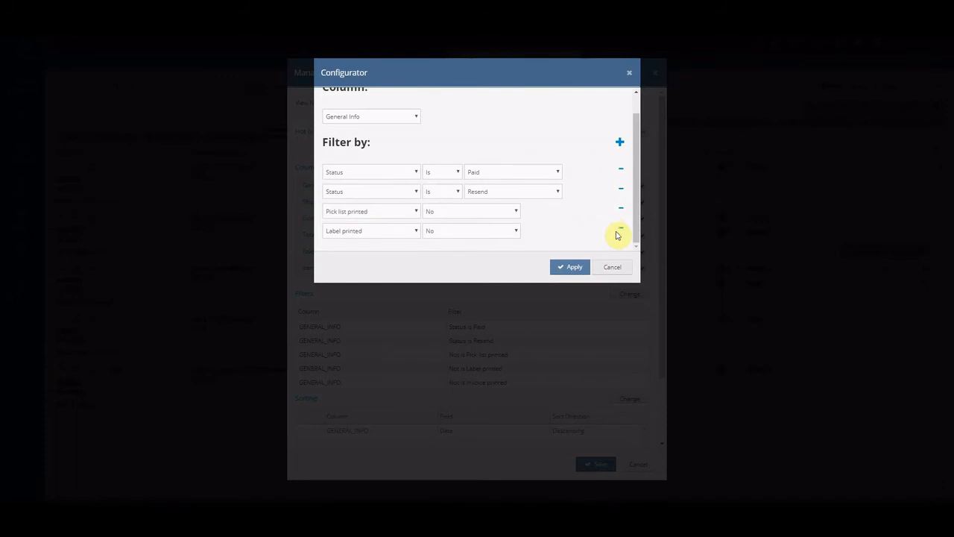
{"action": "left_click", "coordinate": [620, 230]}
{"action": "left_click", "coordinate": [620, 233]}
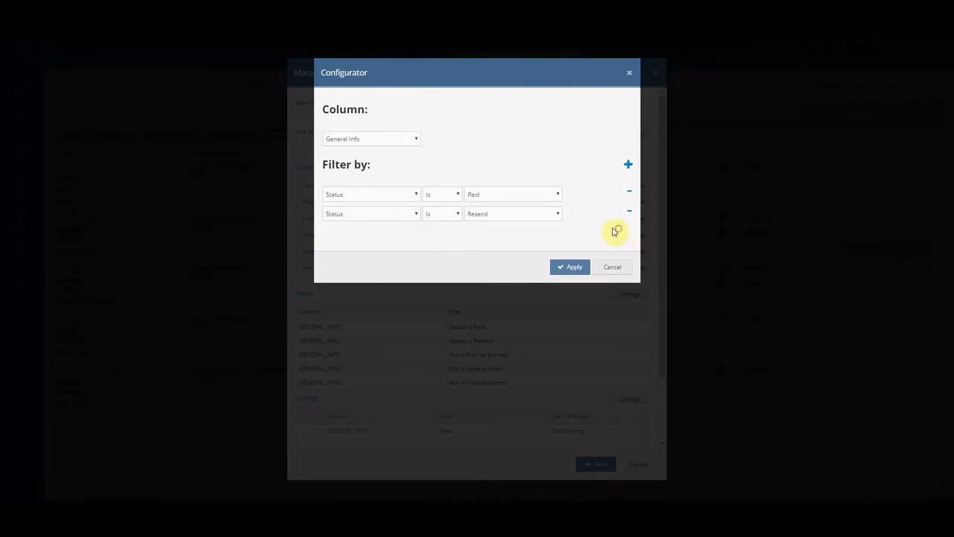
- Add a Folder column filter set to Folder Is Preorders, apply it and save the Preorder Folder view
{"action": "left_click", "coordinate": [387, 142]}
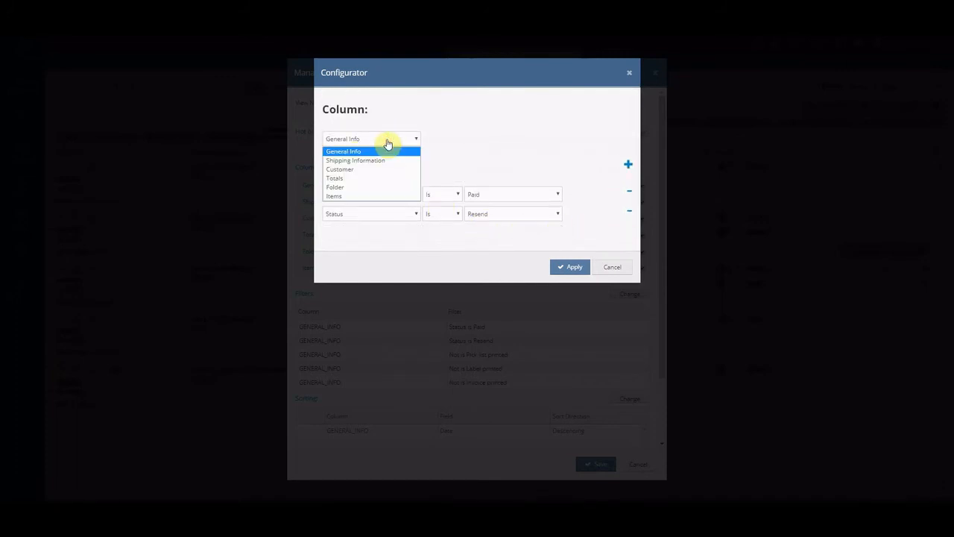
{"action": "left_click", "coordinate": [358, 188]}
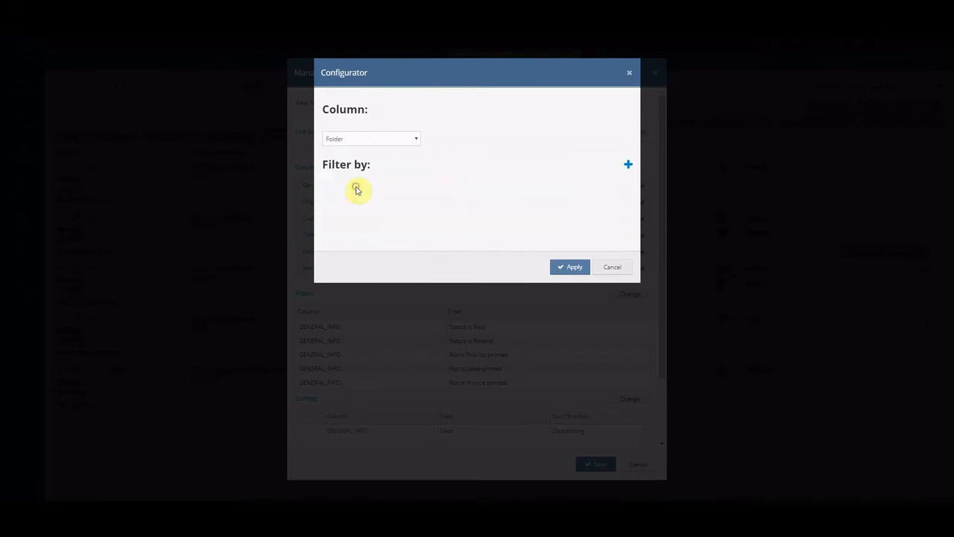
{"action": "left_click", "coordinate": [629, 167]}
{"action": "left_click", "coordinate": [385, 197]}
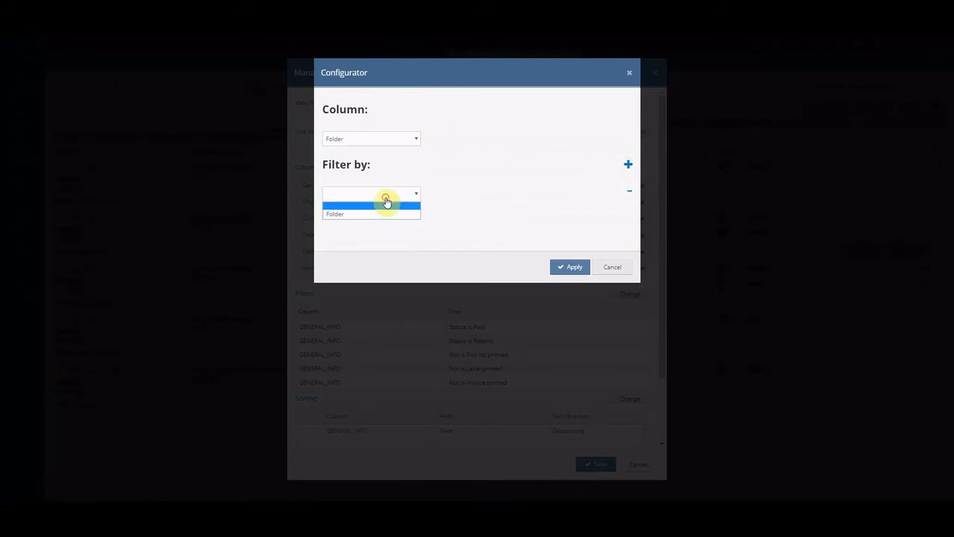
{"action": "left_click", "coordinate": [381, 214]}
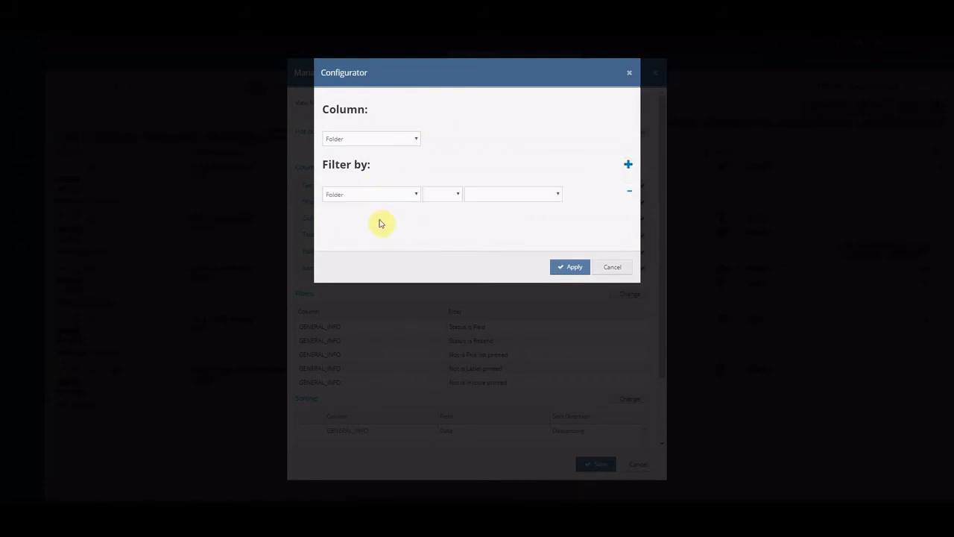
{"action": "left_click", "coordinate": [457, 198]}
{"action": "left_click", "coordinate": [431, 213]}
{"action": "left_click", "coordinate": [492, 195]}
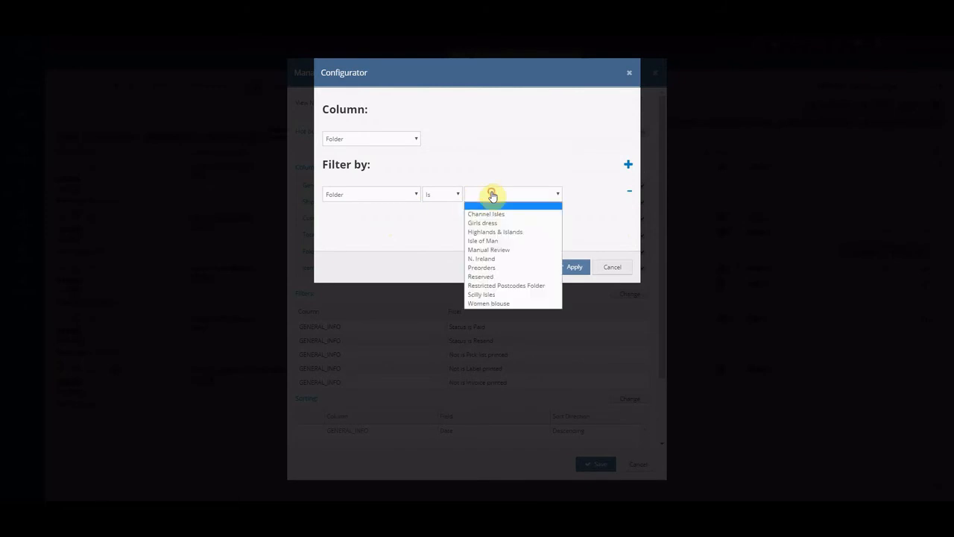
{"action": "left_click", "coordinate": [483, 268]}
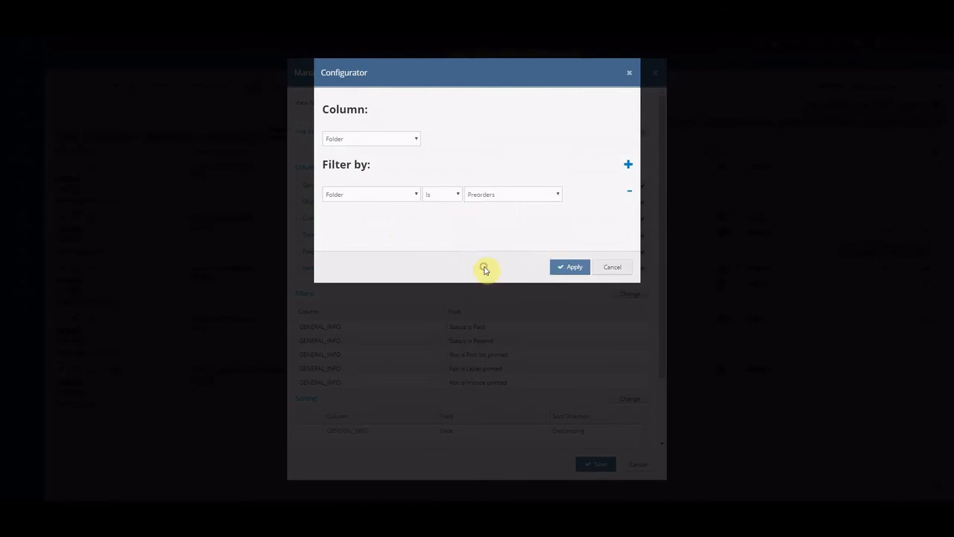
{"action": "left_click", "coordinate": [561, 269]}
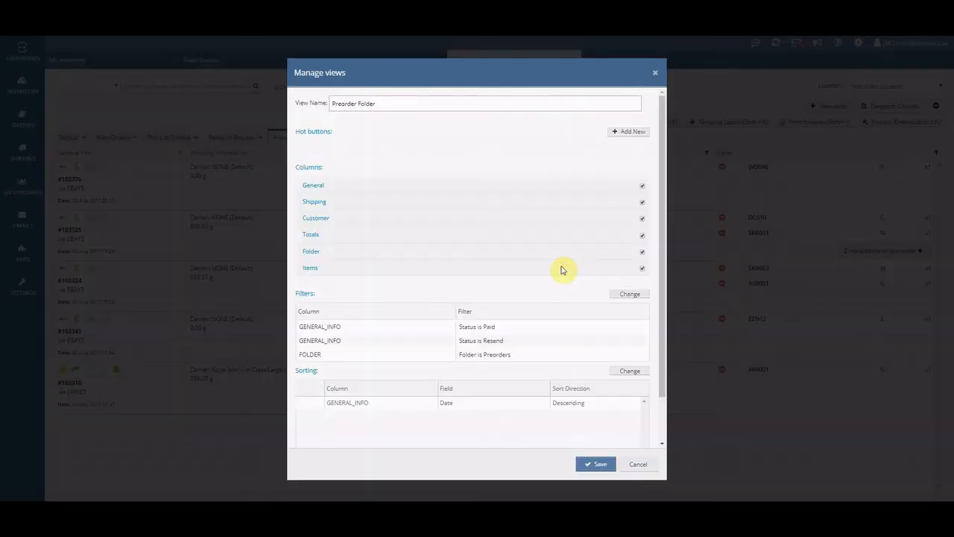
{"action": "left_click", "coordinate": [595, 465]}
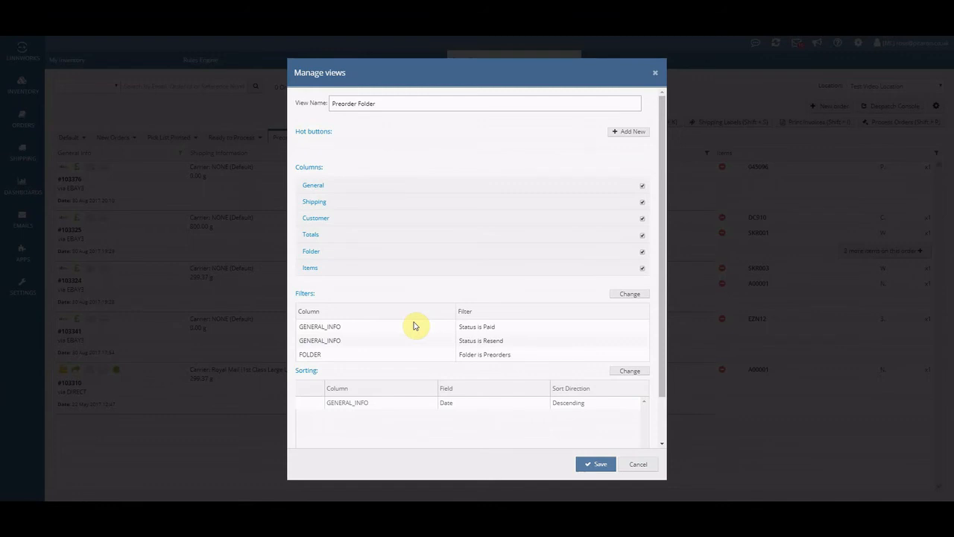
{"action": "left_click", "coordinate": [596, 465]}
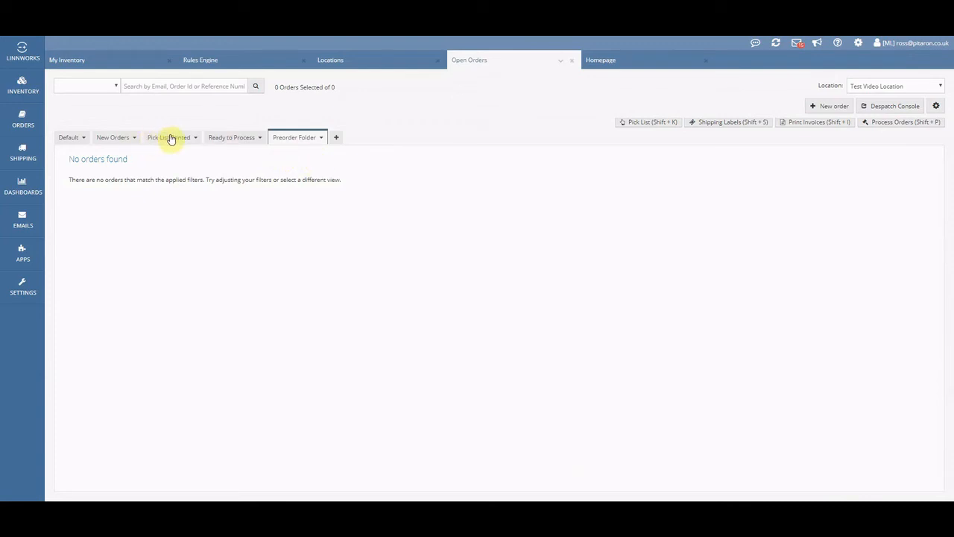
- Run the Rules Engine on the order for item 045096 in the New Orders view and switch to the Preorder Folder view
{"action": "left_click", "coordinate": [112, 137]}
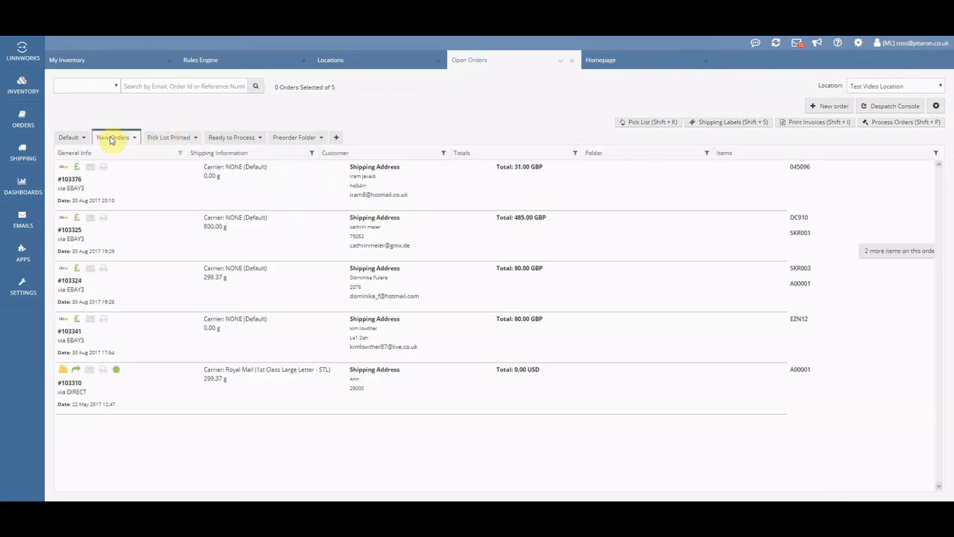
{"action": "left_click", "coordinate": [203, 192]}
{"action": "right_click", "coordinate": [203, 192]}
{"action": "mouse_move", "coordinate": [238, 210]}
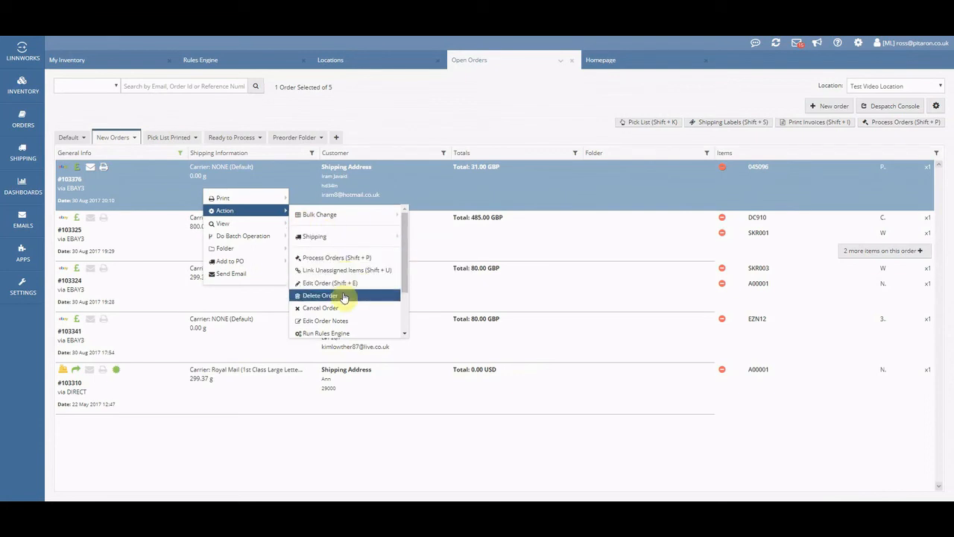
{"action": "scroll", "coordinate": [345, 297], "scroll_direction": "down", "scroll_amount": 2}
{"action": "left_click", "coordinate": [340, 287]}
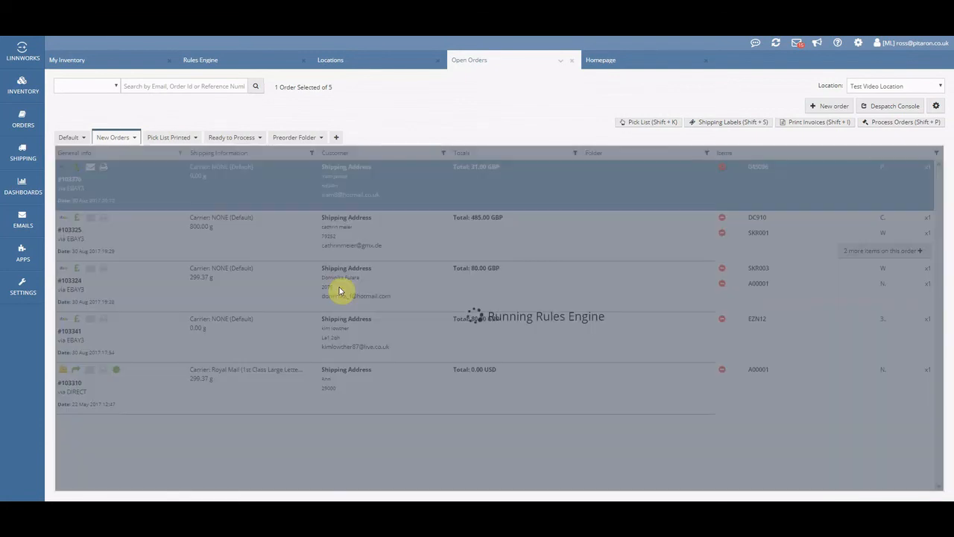
{"action": "left_click", "coordinate": [291, 139]}
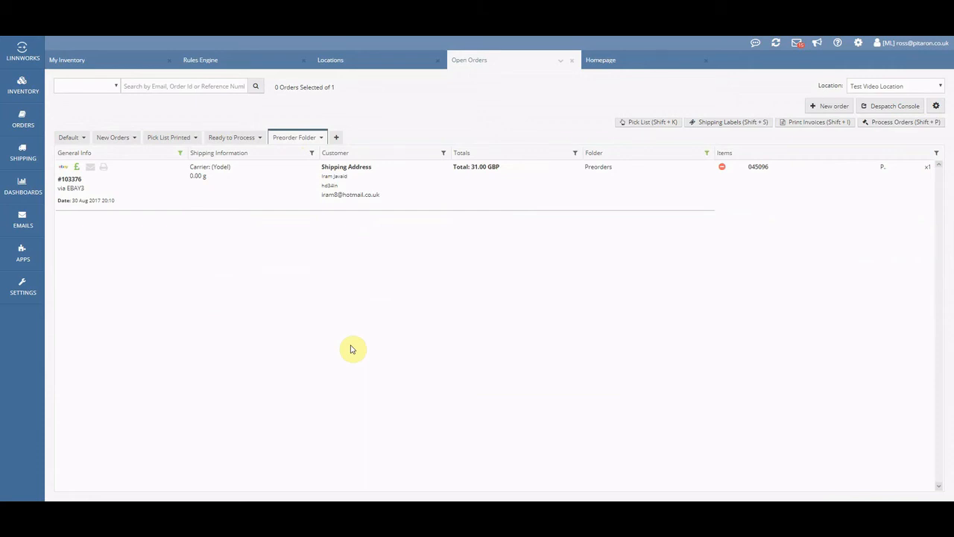
- Open the filter configuration of the New Orders view for editing
{"action": "left_click", "coordinate": [128, 137]}
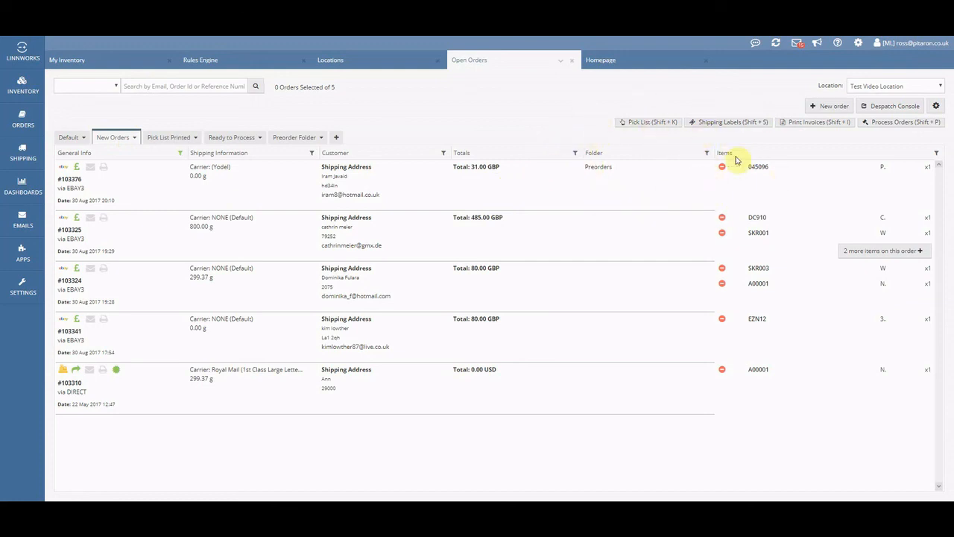
{"action": "left_click", "coordinate": [135, 138]}
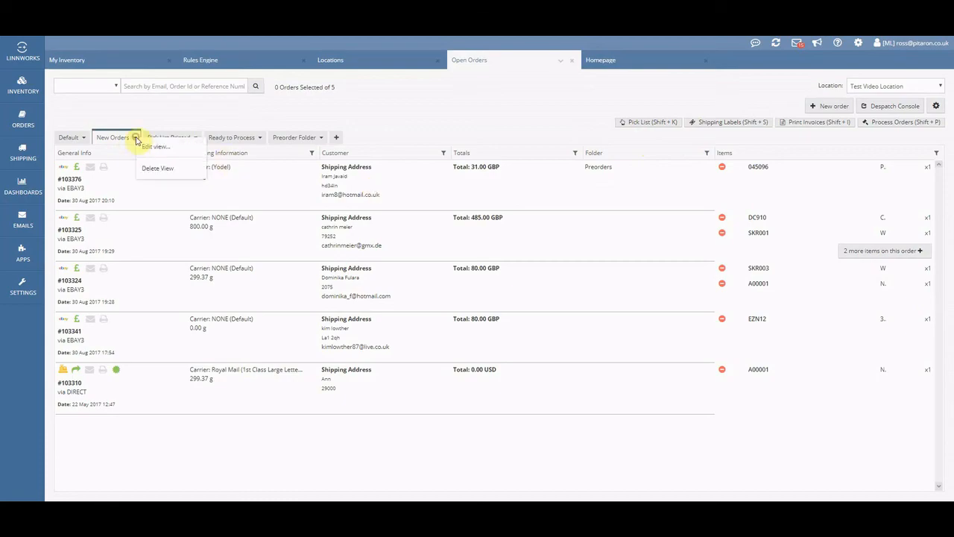
{"action": "left_click", "coordinate": [152, 147]}
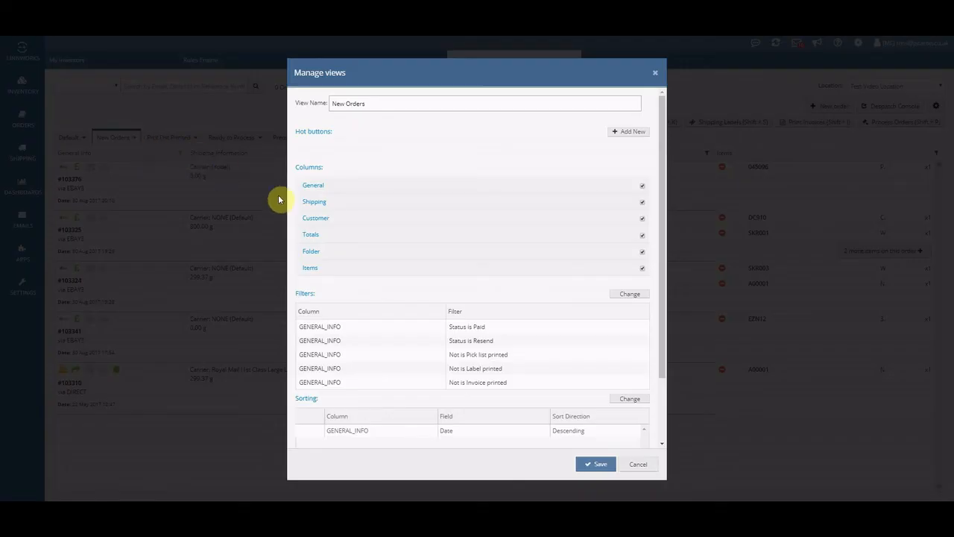
{"action": "left_click", "coordinate": [619, 298]}
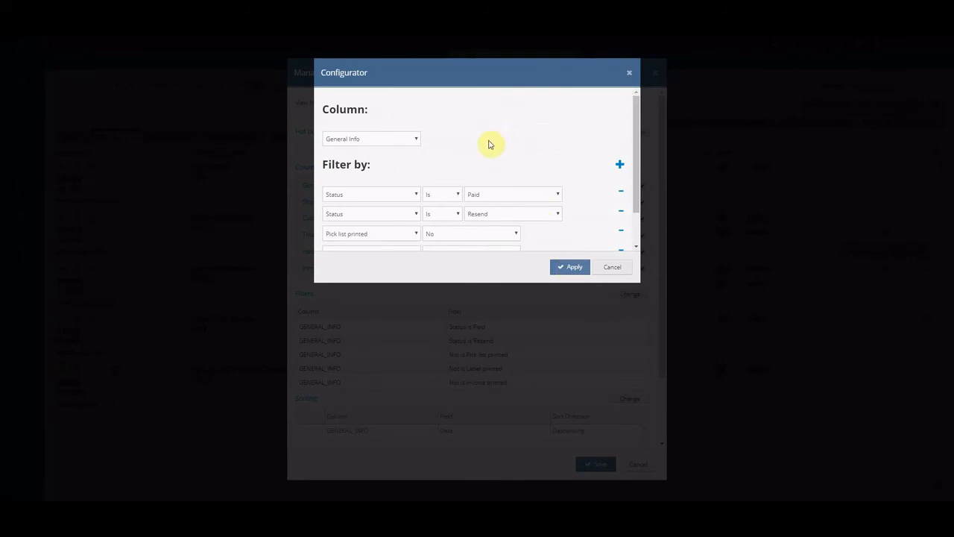
- Add the filter Folder Not Preorders to the New Orders view, save it and switch to the Preorder Folder view
{"action": "left_click", "coordinate": [373, 139]}
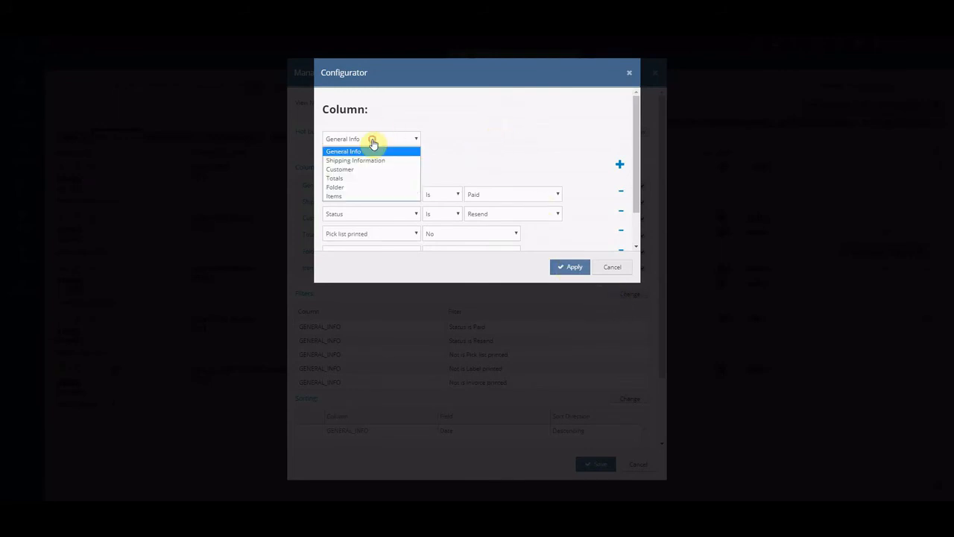
{"action": "left_click", "coordinate": [345, 189]}
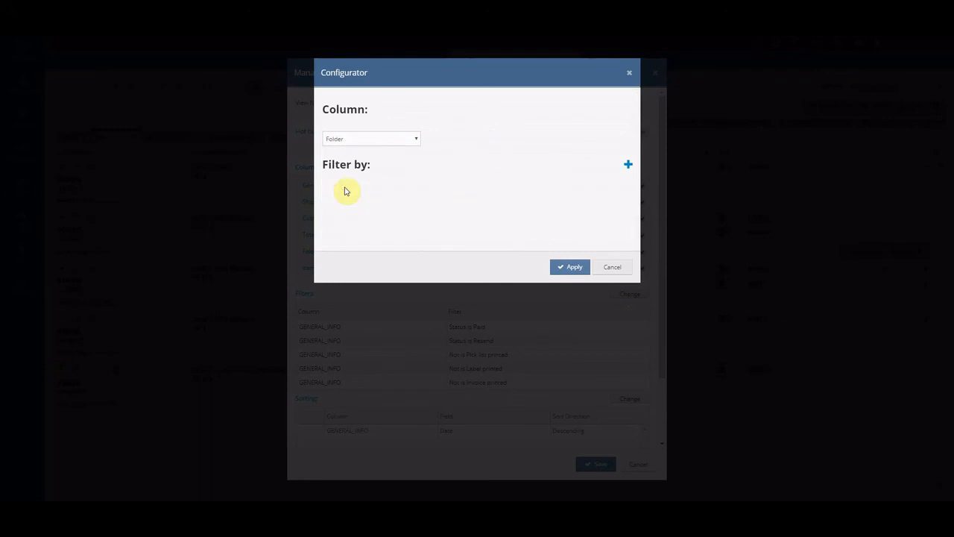
{"action": "left_click", "coordinate": [628, 167]}
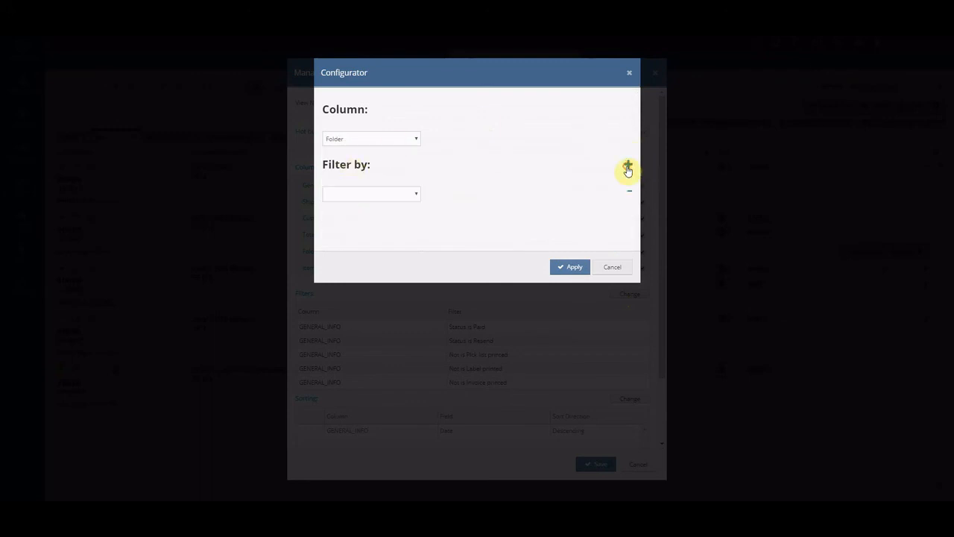
{"action": "left_click", "coordinate": [387, 193]}
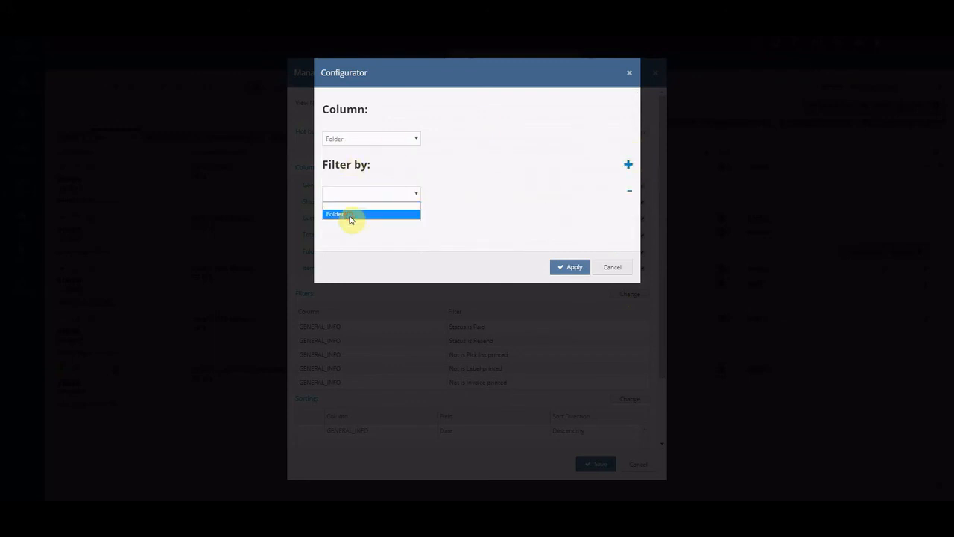
{"action": "left_click", "coordinate": [351, 216]}
{"action": "left_click", "coordinate": [440, 196]}
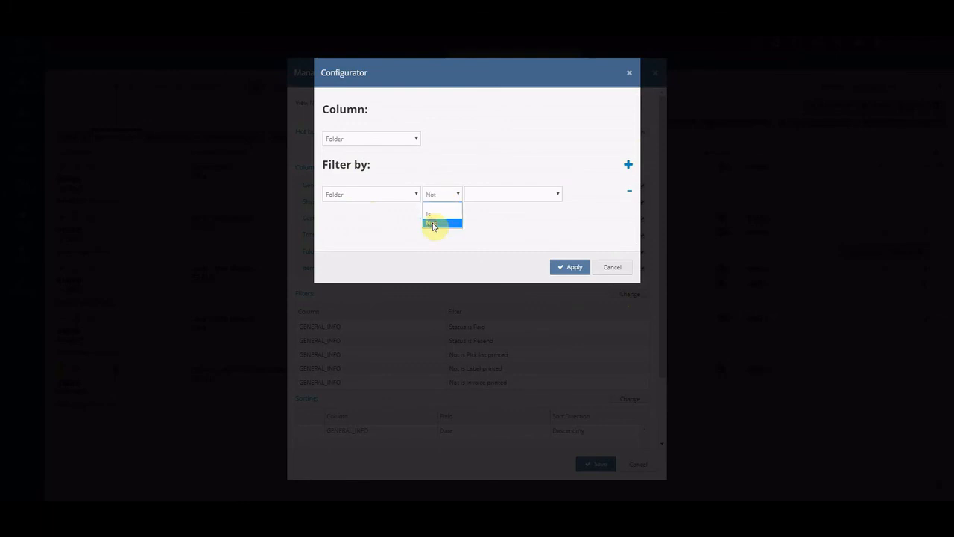
{"action": "left_click", "coordinate": [432, 223]}
{"action": "left_click", "coordinate": [485, 192]}
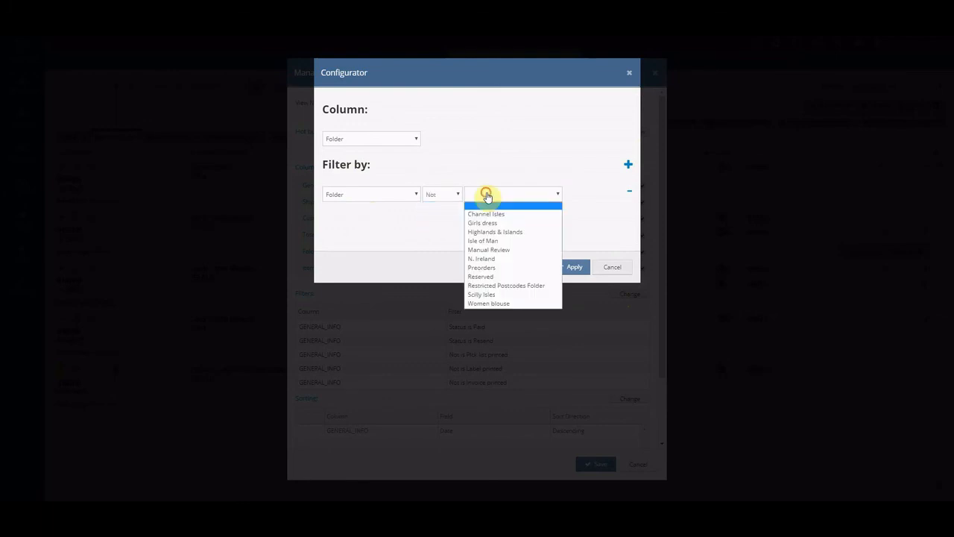
{"action": "left_click", "coordinate": [486, 268]}
{"action": "left_click", "coordinate": [560, 266]}
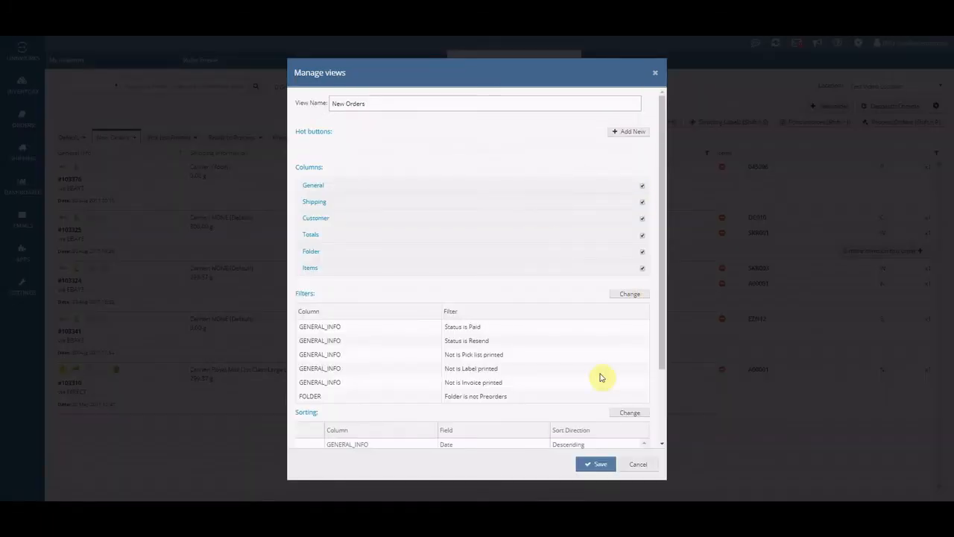
{"action": "left_click", "coordinate": [591, 465]}
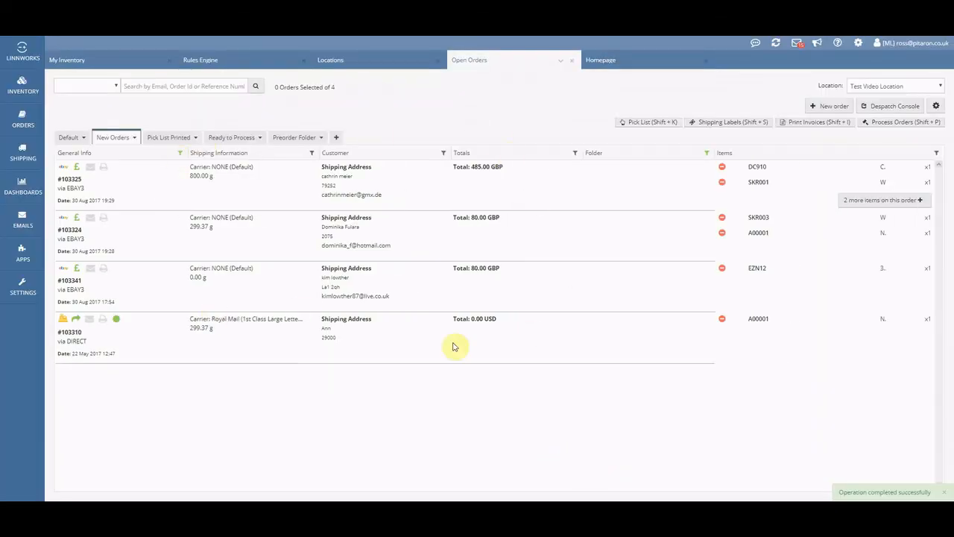
{"action": "left_click", "coordinate": [296, 137]}
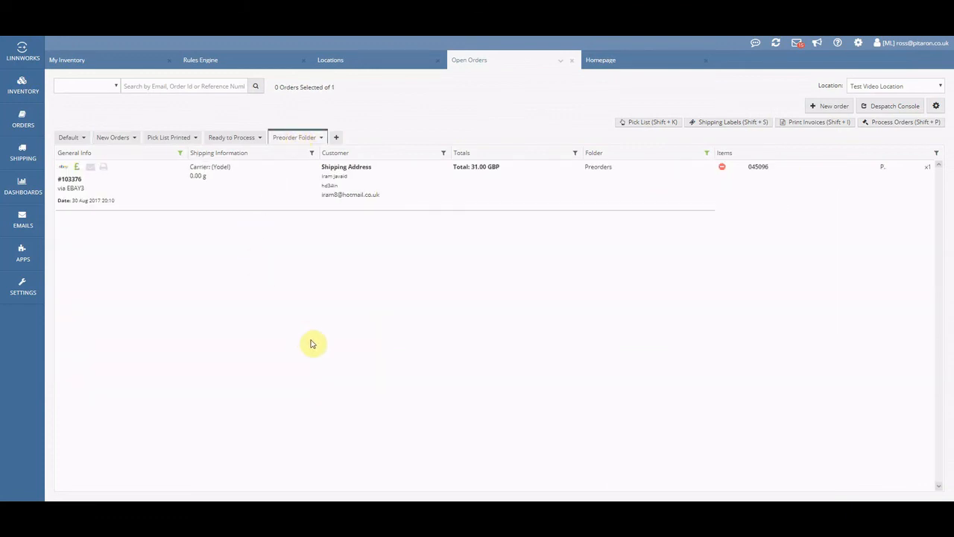